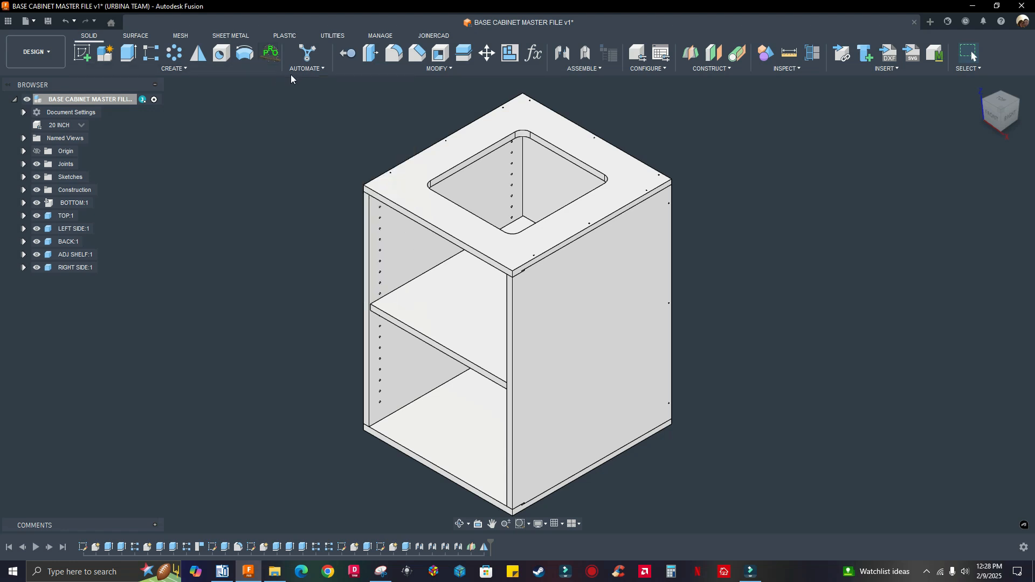
Start MapBoards Pro for the cabinet model and check its online version history before returning to the design
{"action": "middle_click_drag", "start_coordinate": [684, 148], "coordinate": [687, 163]}
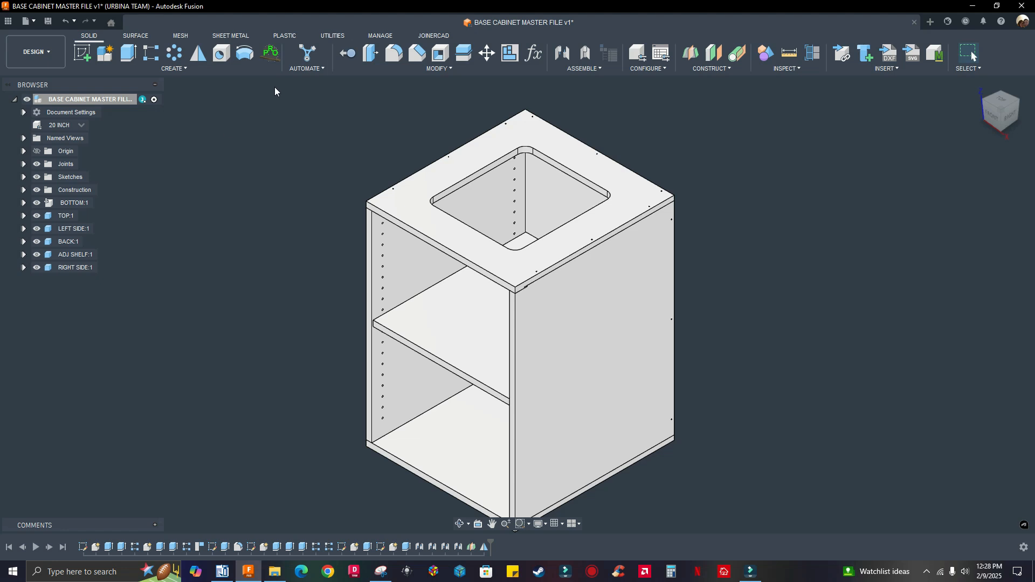
{"action": "left_click", "coordinate": [271, 53]}
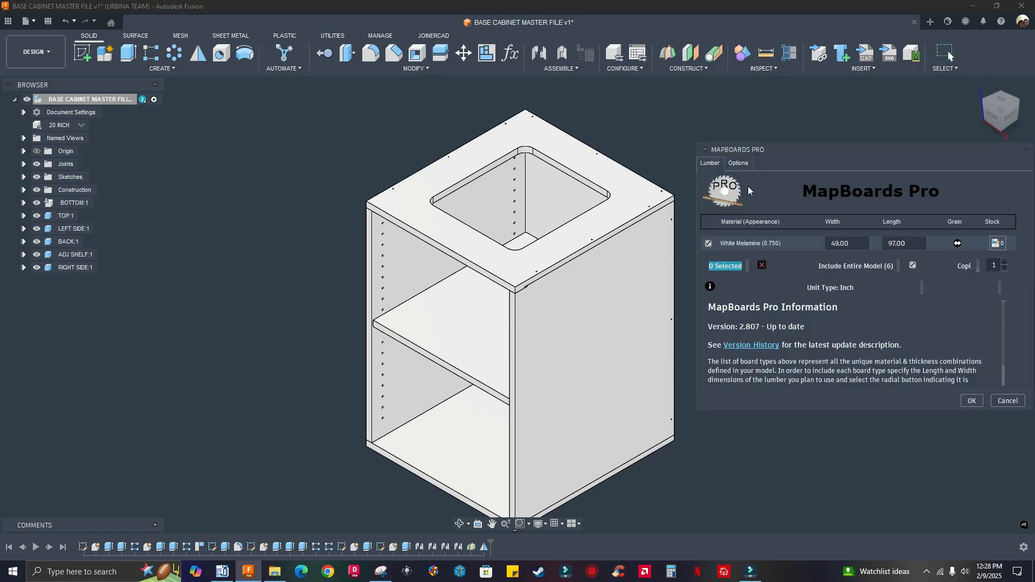
{"action": "left_click", "coordinate": [749, 345]}
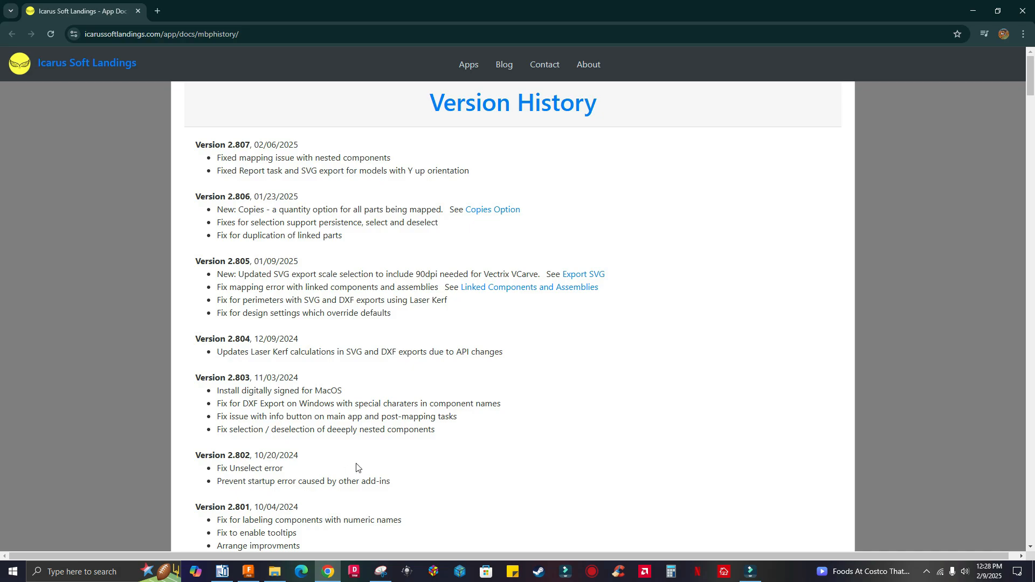
{"action": "left_click", "coordinate": [249, 571]}
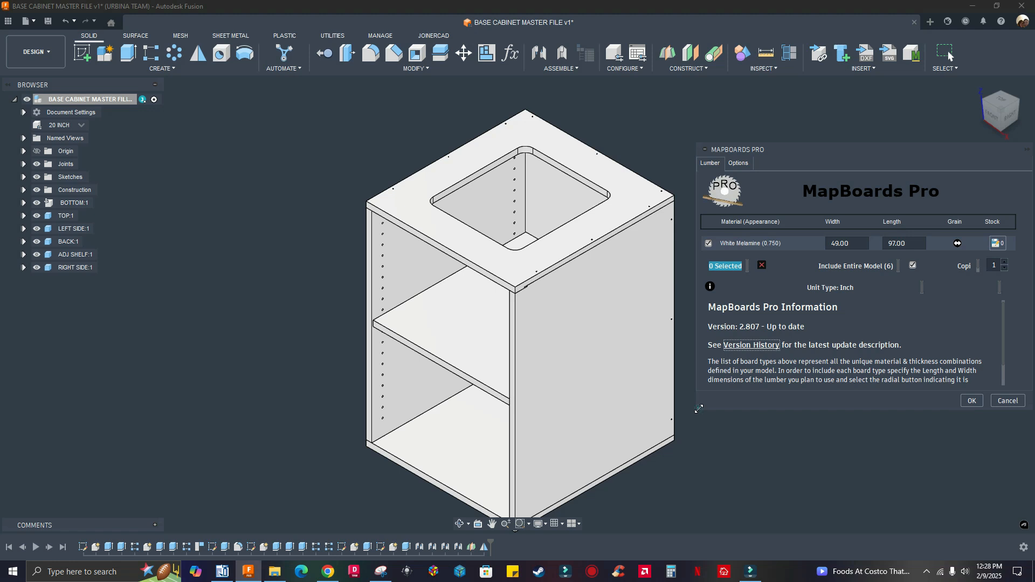
Enlarge the MapBoards Pro dialog and select all White Melamine (0.750) parts of the cabinet for mapping
{"action": "left_click_drag", "start_coordinate": [699, 409], "coordinate": [510, 443]}
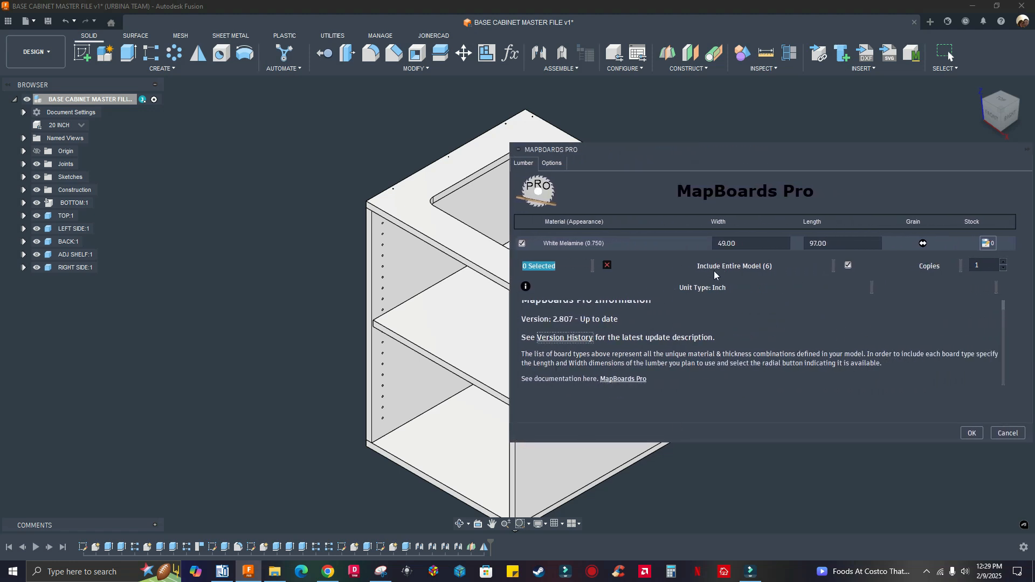
{"action": "scroll", "coordinate": [231, 244], "scroll_direction": "down", "scroll_amount": 3}
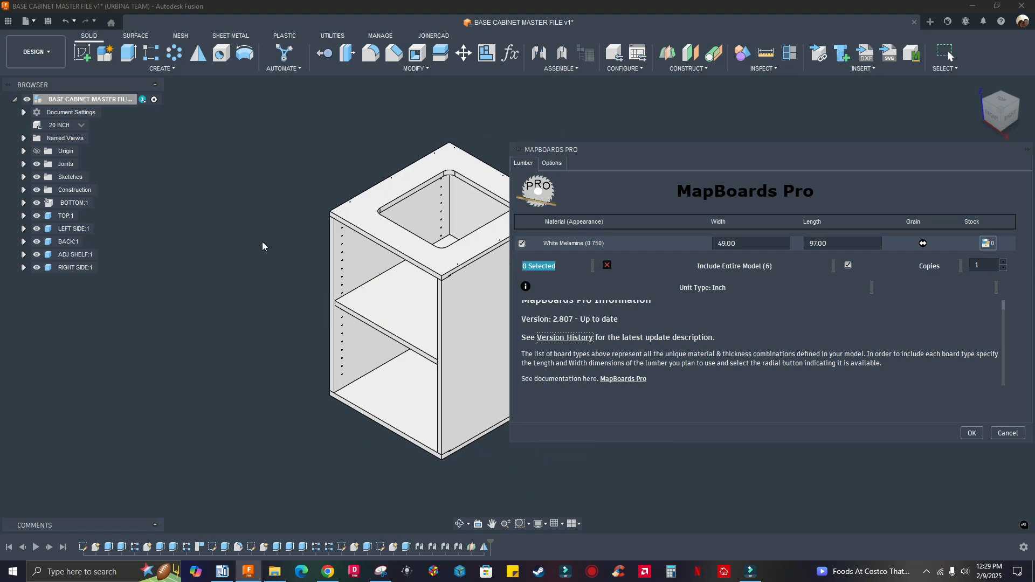
{"action": "scroll", "coordinate": [301, 257], "scroll_direction": "up", "scroll_amount": 2}
{"action": "scroll", "coordinate": [302, 275], "scroll_direction": "down", "scroll_amount": 2}
{"action": "scroll", "coordinate": [302, 275], "scroll_direction": "up", "scroll_amount": 3}
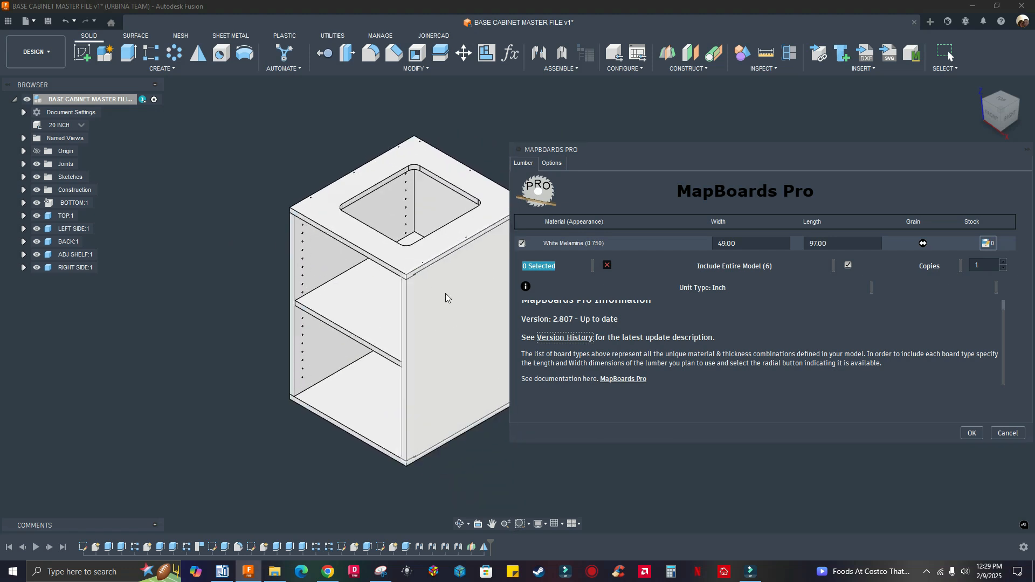
{"action": "scroll", "coordinate": [361, 263], "scroll_direction": "down", "scroll_amount": 2}
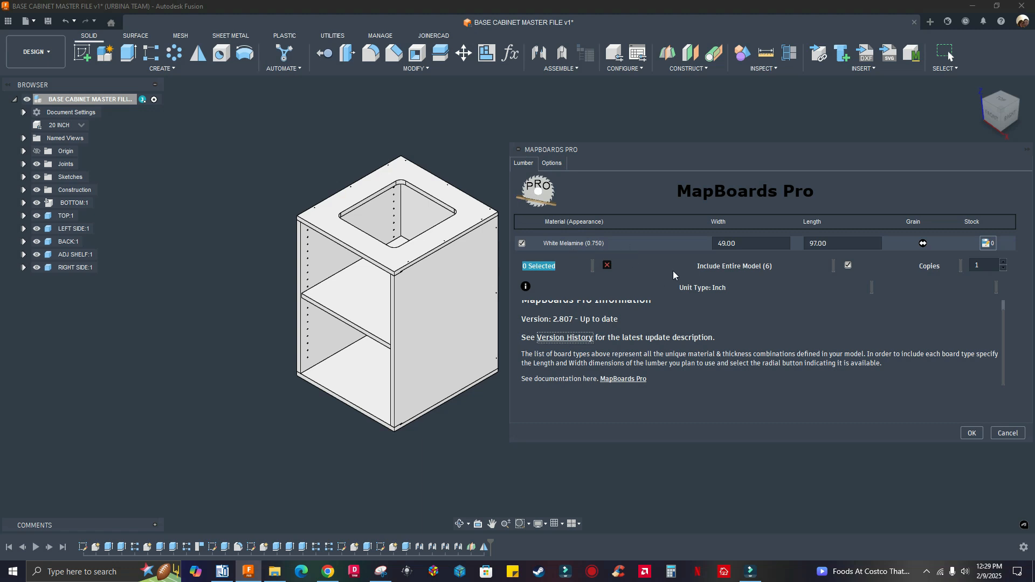
{"action": "left_click", "coordinate": [611, 246]}
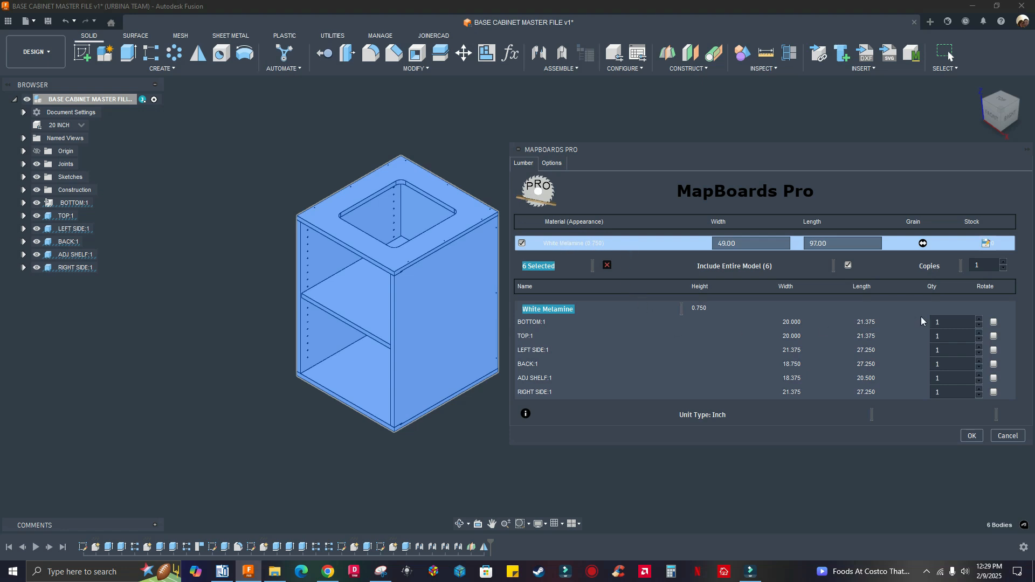
{"action": "left_click", "coordinate": [948, 322]}
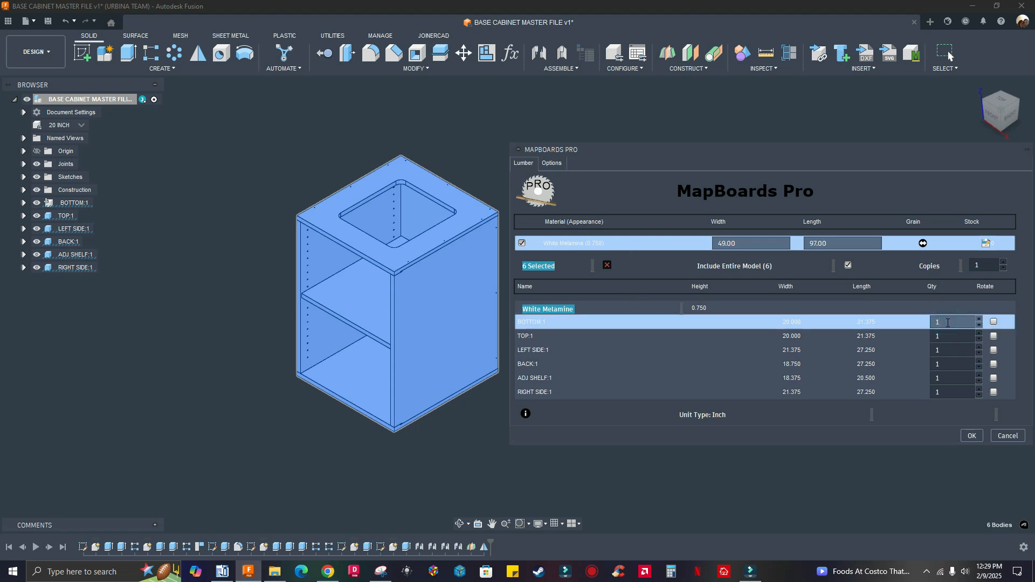
{"action": "type", "text": "5"}
{"action": "key", "text": "Tab"}
{"action": "left_click", "coordinate": [945, 319]}
{"action": "key", "text": "BackSpace"}
Set the number of copies to 5 and map the entire cabinet model onto White Melamine sheets
{"action": "left_click", "coordinate": [981, 268]}
{"action": "key", "text": "BackSpace"}
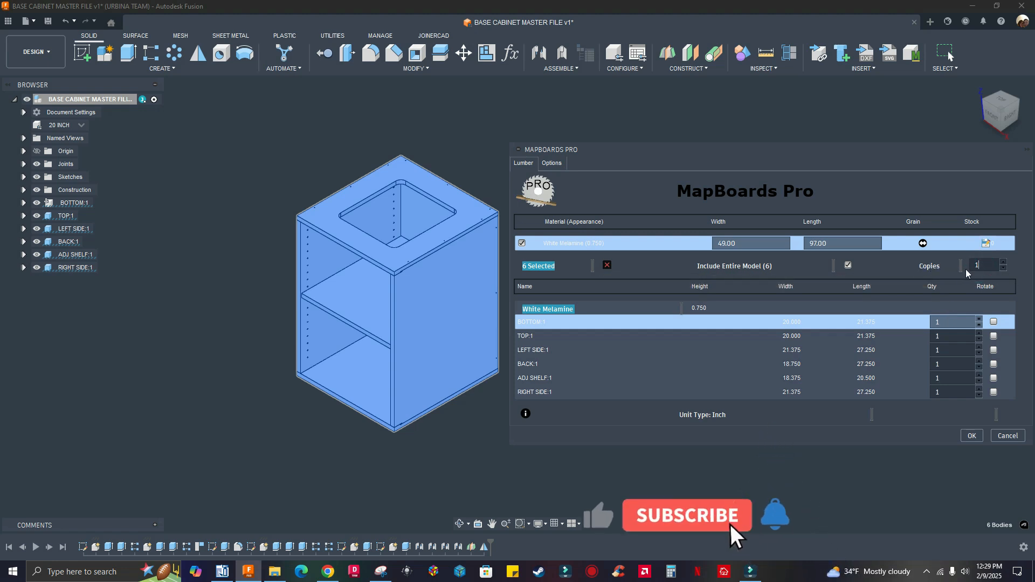
{"action": "type", "text": "5"}
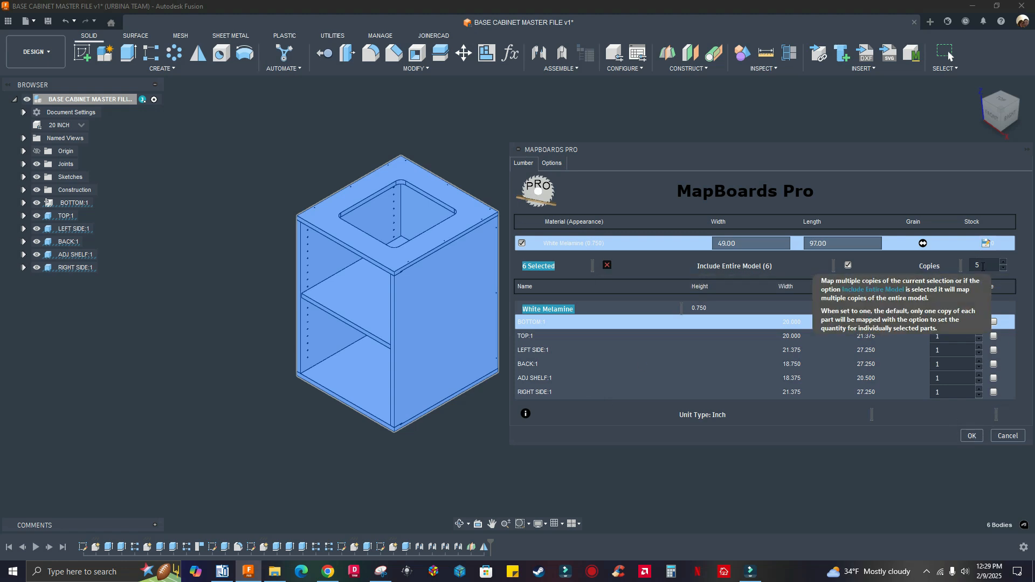
{"action": "left_click", "coordinate": [971, 437]}
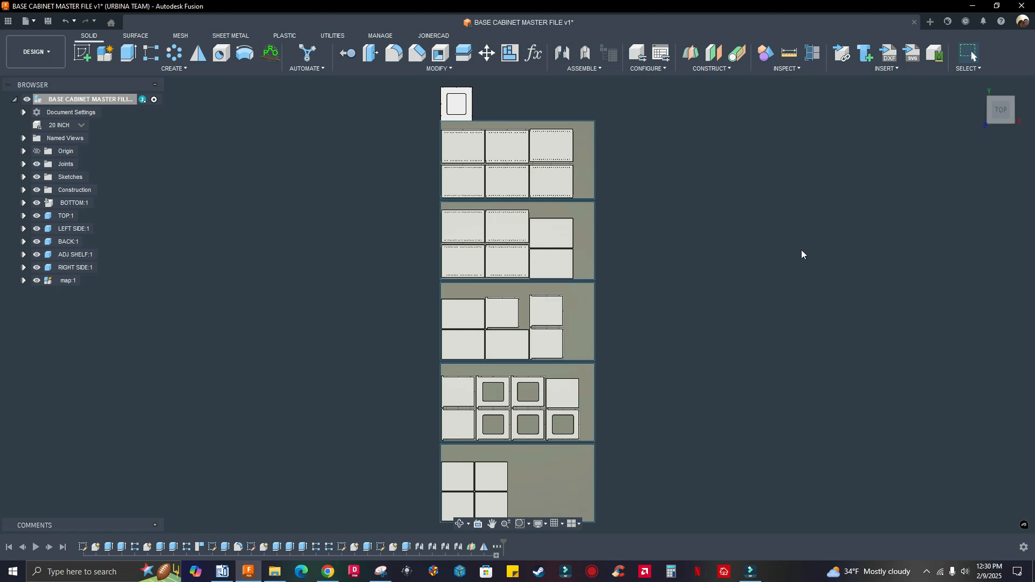
Examine the five-copy sheet layout in home and top views, rotated so the sheets lie horizontally
{"action": "scroll", "coordinate": [637, 227], "scroll_direction": "down", "scroll_amount": 1}
{"action": "scroll", "coordinate": [636, 236], "scroll_direction": "up", "scroll_amount": 3}
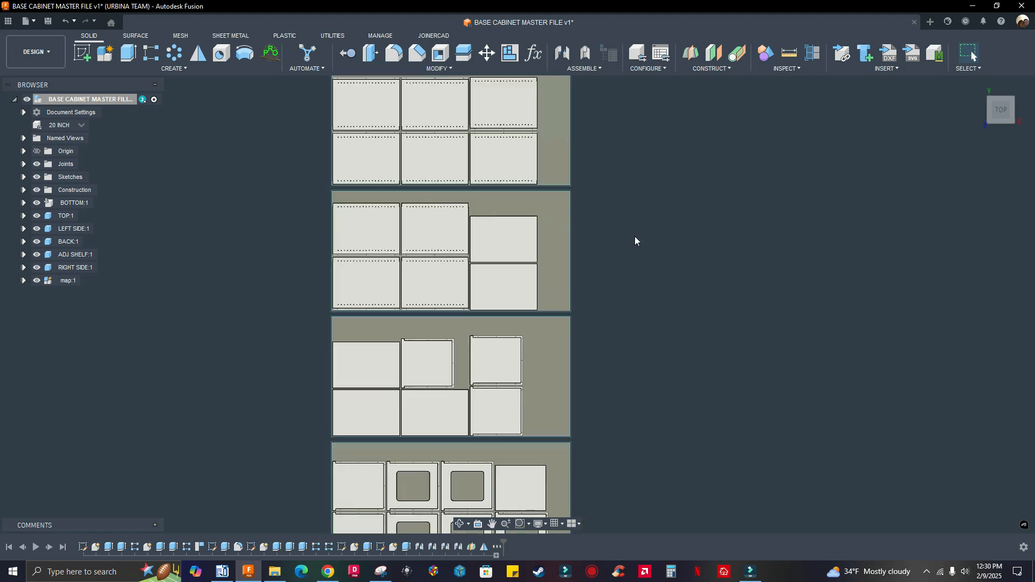
{"action": "scroll", "coordinate": [721, 237], "scroll_direction": "down", "scroll_amount": 3}
{"action": "left_click", "coordinate": [977, 89]}
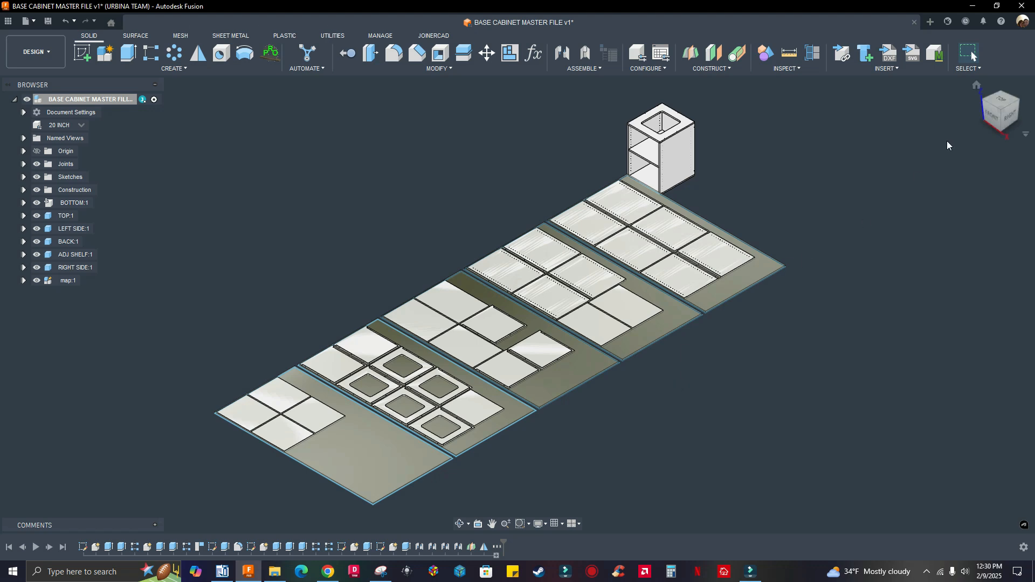
{"action": "left_click", "coordinate": [999, 102]}
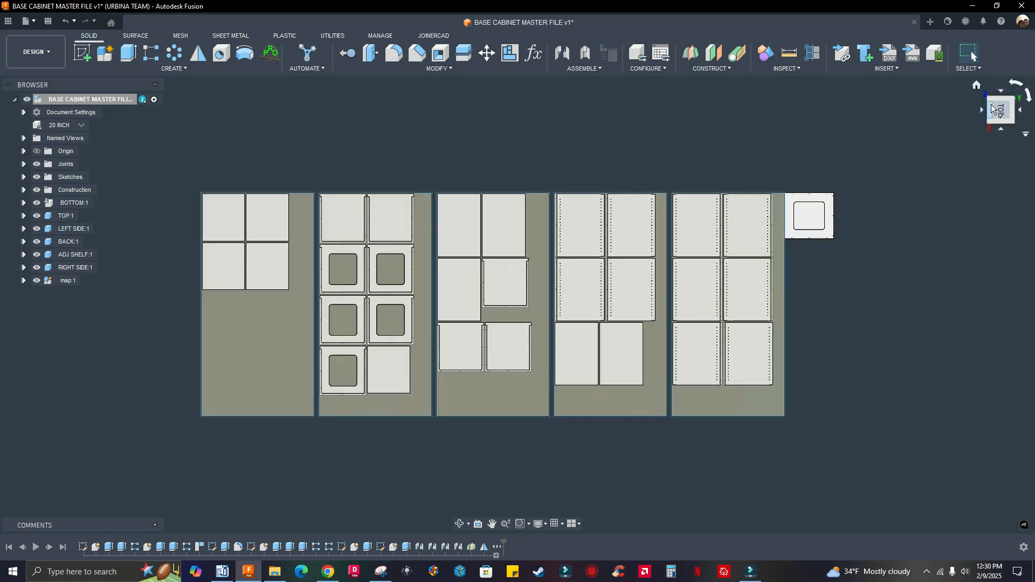
{"action": "left_click", "coordinate": [1022, 89]}
{"action": "scroll", "coordinate": [772, 287], "scroll_direction": "down", "scroll_amount": 2}
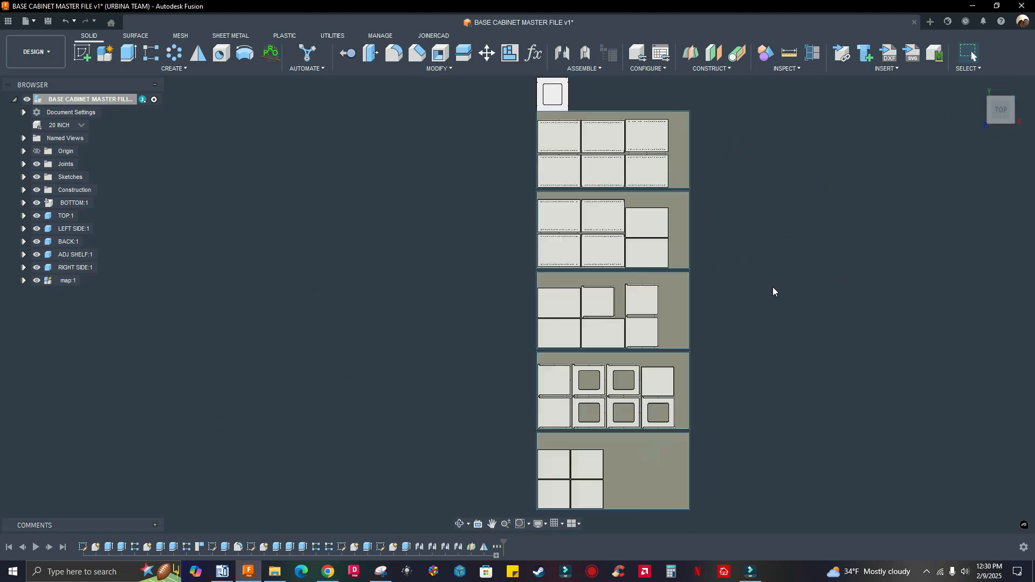
{"action": "scroll", "coordinate": [739, 325], "scroll_direction": "up", "scroll_amount": 3}
{"action": "scroll", "coordinate": [739, 332], "scroll_direction": "down", "scroll_amount": 2}
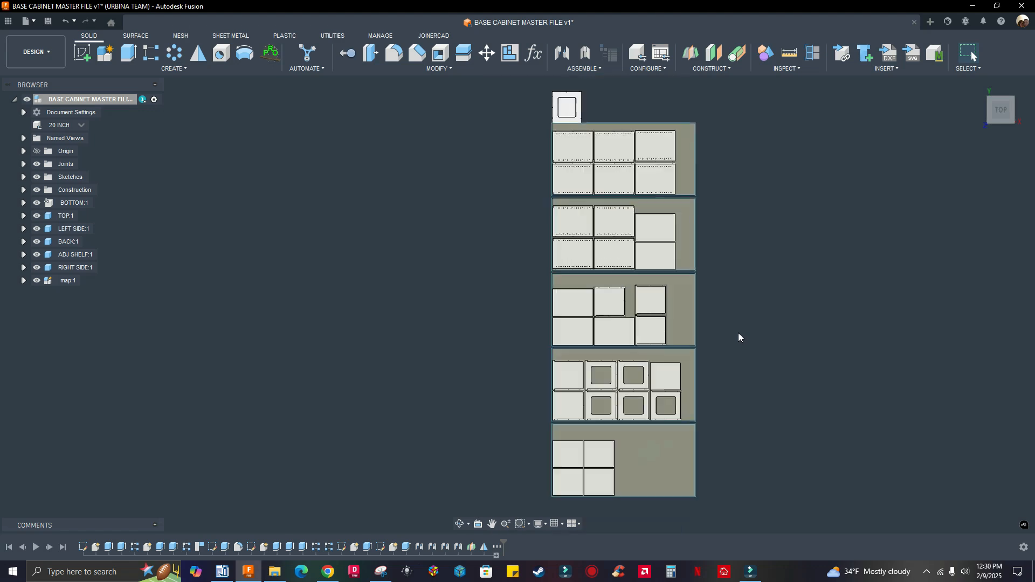
{"action": "scroll", "coordinate": [738, 332], "scroll_direction": "up", "scroll_amount": 3}
{"action": "middle_click_drag", "start_coordinate": [749, 234], "coordinate": [739, 298]}
Rerun MapBoards Pro with the number of copies set to 3 to remap the entire cabinet model
{"action": "left_click", "coordinate": [1014, 122]}
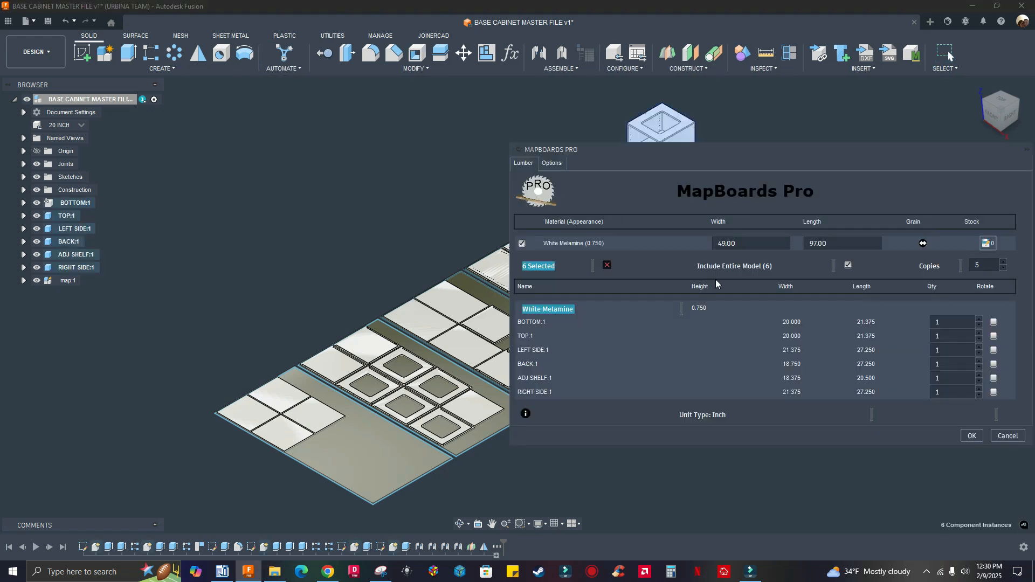
{"action": "left_click", "coordinate": [987, 265]}
{"action": "type", "text": "3"}
{"action": "left_click", "coordinate": [972, 436]}
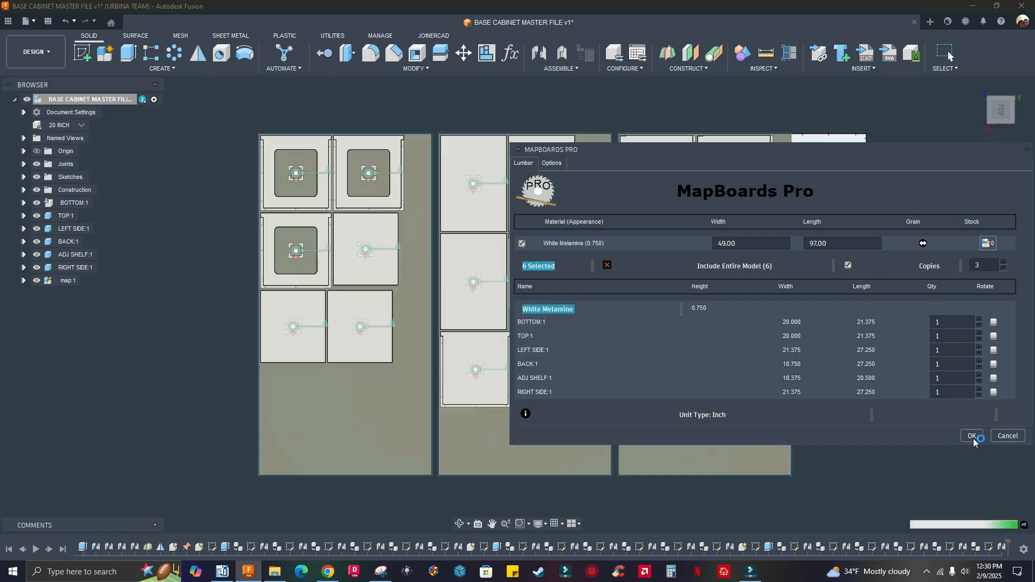
{"action": "left_click", "coordinate": [972, 437]}
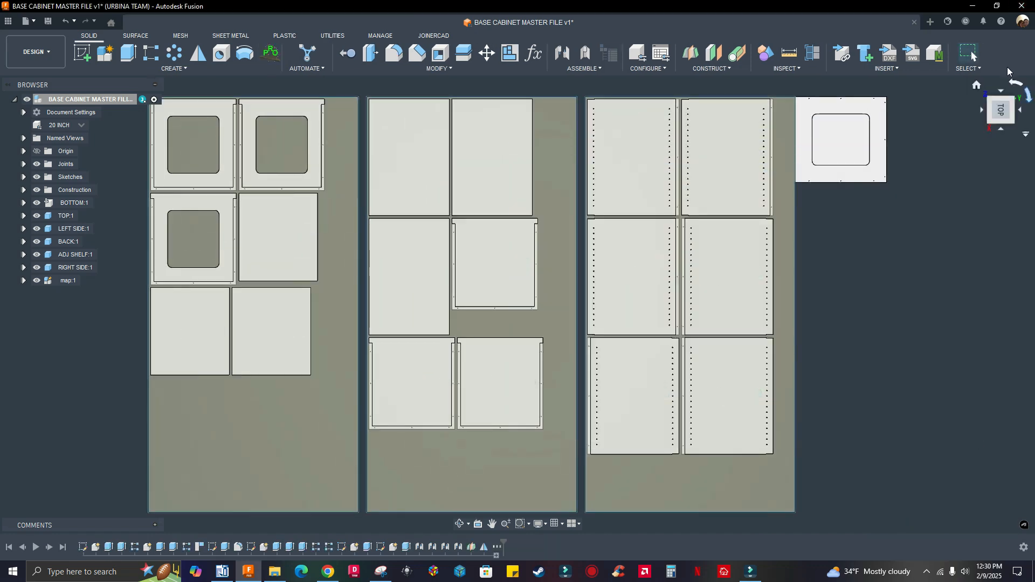
Examine how the parts of the three cabinet copies are arranged on the sheets, in top and home views
{"action": "left_click", "coordinate": [1017, 82]}
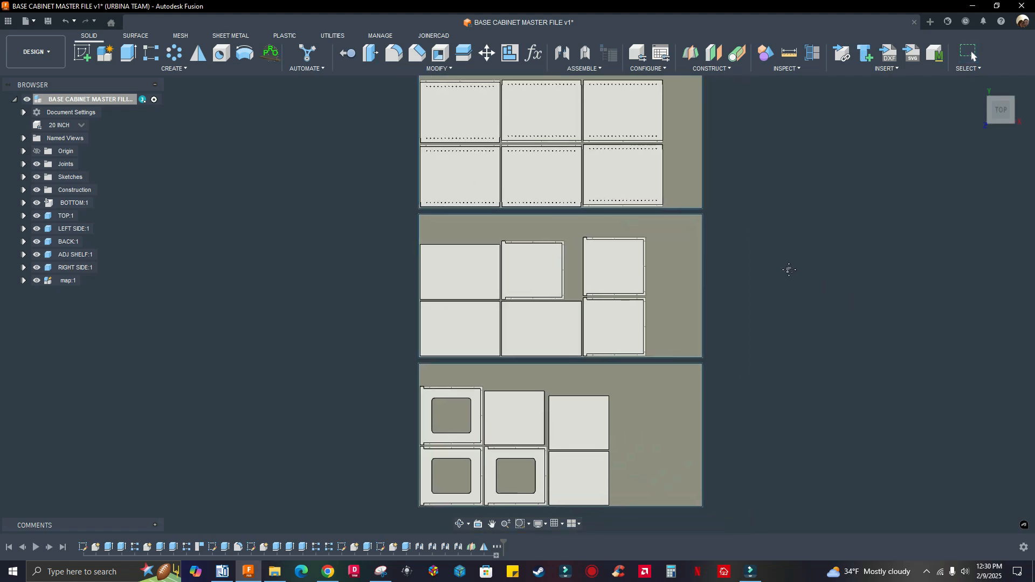
{"action": "scroll", "coordinate": [743, 269], "scroll_direction": "down", "scroll_amount": 3}
{"action": "middle_click_drag", "start_coordinate": [789, 269], "coordinate": [693, 296]}
{"action": "scroll", "coordinate": [660, 303], "scroll_direction": "up", "scroll_amount": 2}
{"action": "scroll", "coordinate": [692, 303], "scroll_direction": "down", "scroll_amount": 1}
{"action": "scroll", "coordinate": [692, 303], "scroll_direction": "up", "scroll_amount": 2}
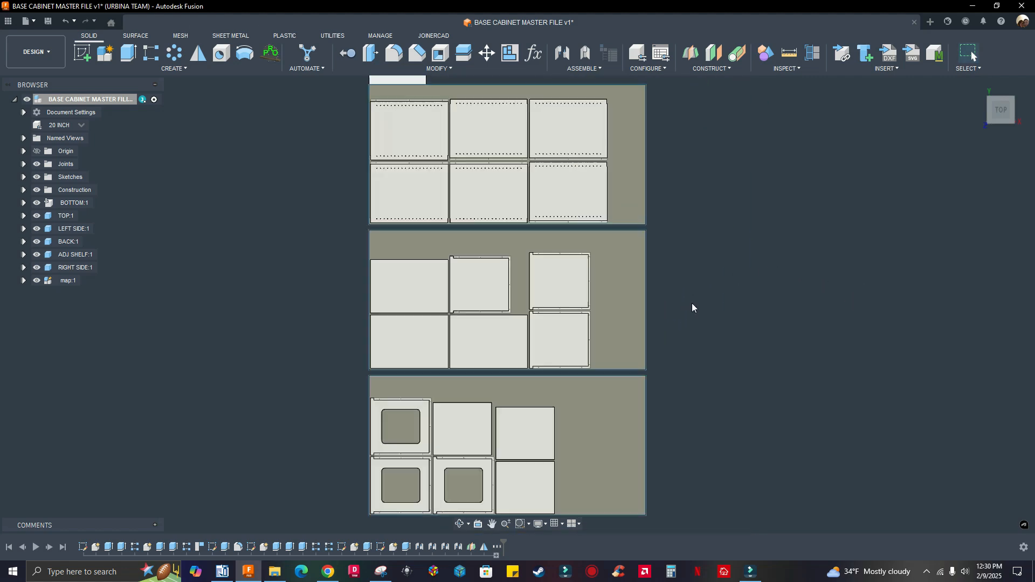
{"action": "scroll", "coordinate": [693, 304], "scroll_direction": "down", "scroll_amount": 2}
{"action": "left_click", "coordinate": [977, 83]}
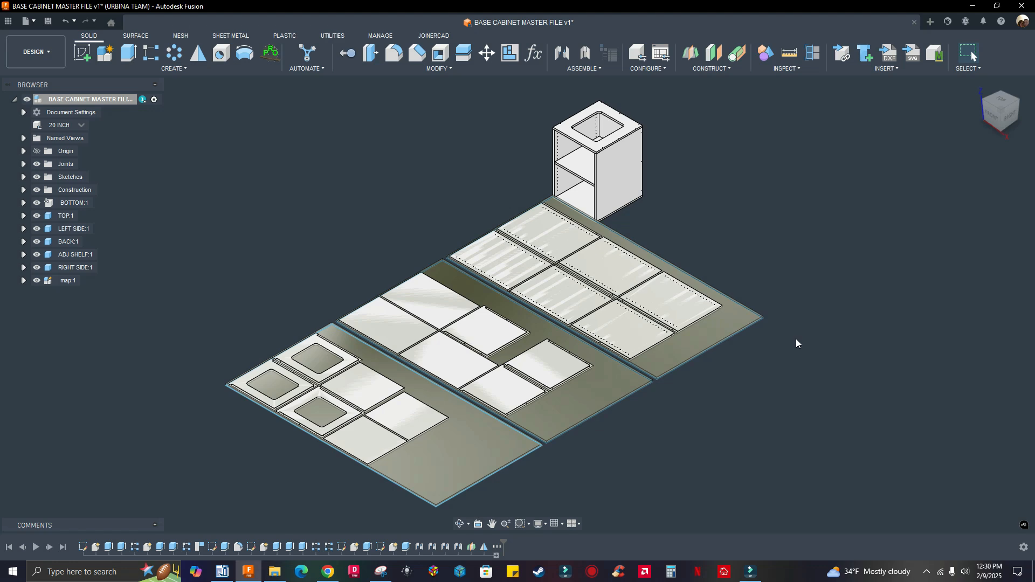
{"action": "scroll", "coordinate": [797, 381], "scroll_direction": "down", "scroll_amount": 2}
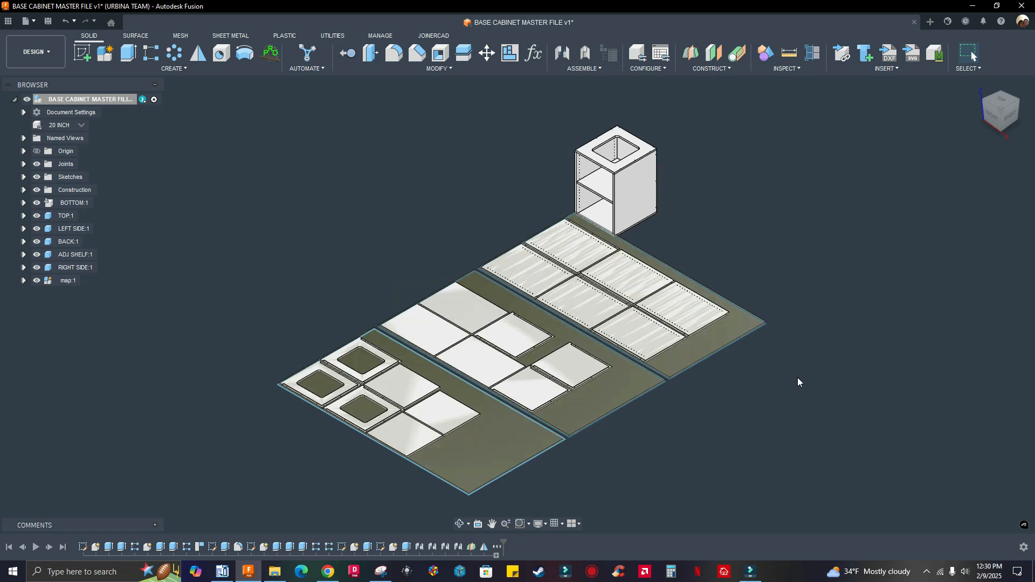
{"action": "left_click", "coordinate": [1000, 100]}
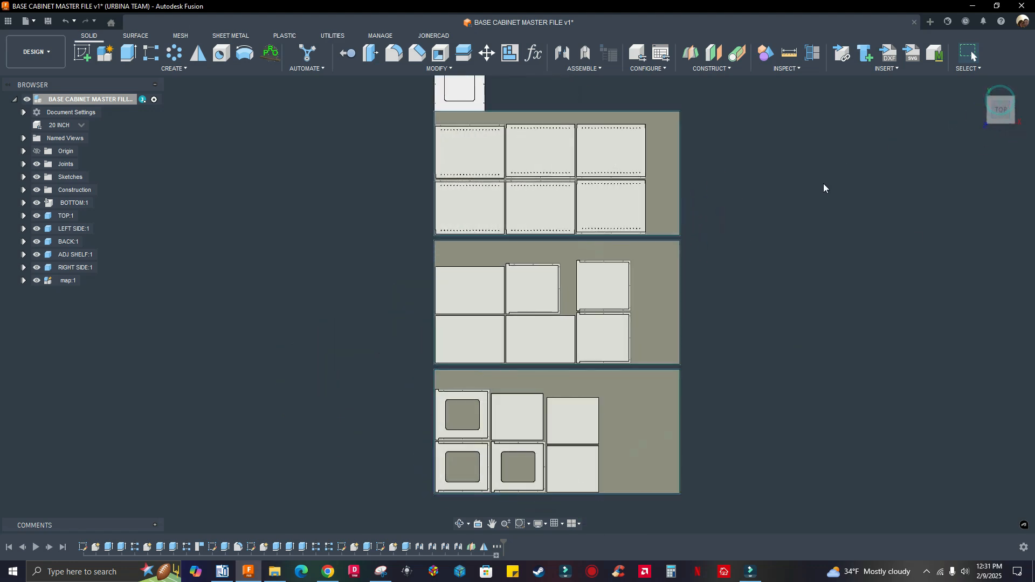
{"action": "scroll", "coordinate": [702, 268], "scroll_direction": "down", "scroll_amount": 2}
{"action": "middle_click_drag", "start_coordinate": [707, 277], "coordinate": [717, 311]}
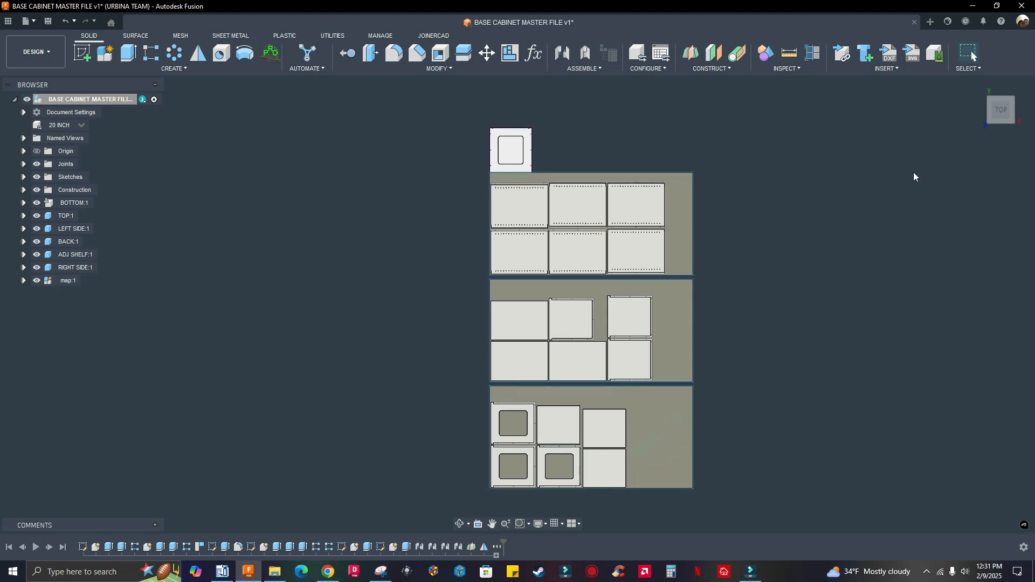
{"action": "left_click", "coordinate": [977, 85]}
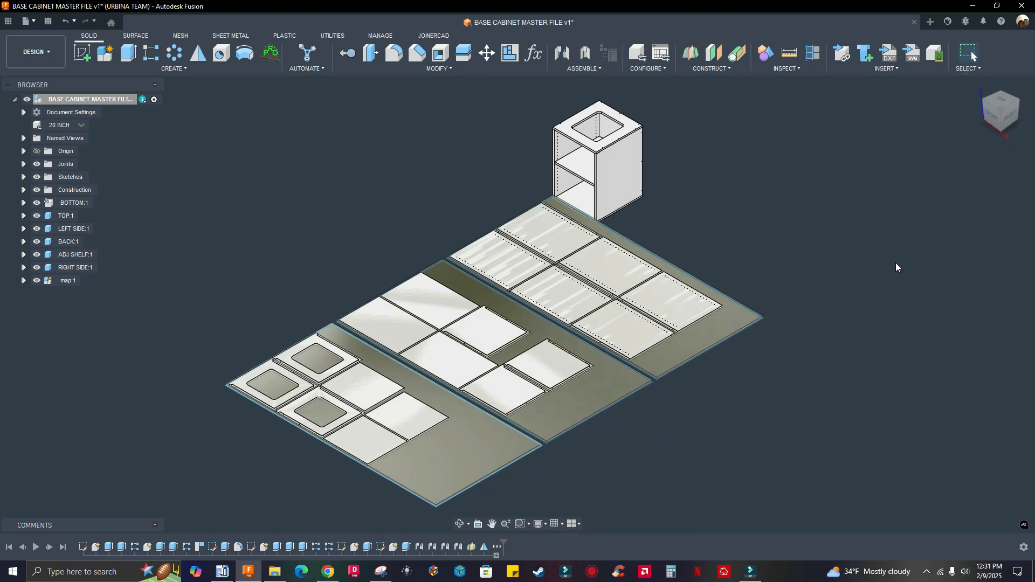